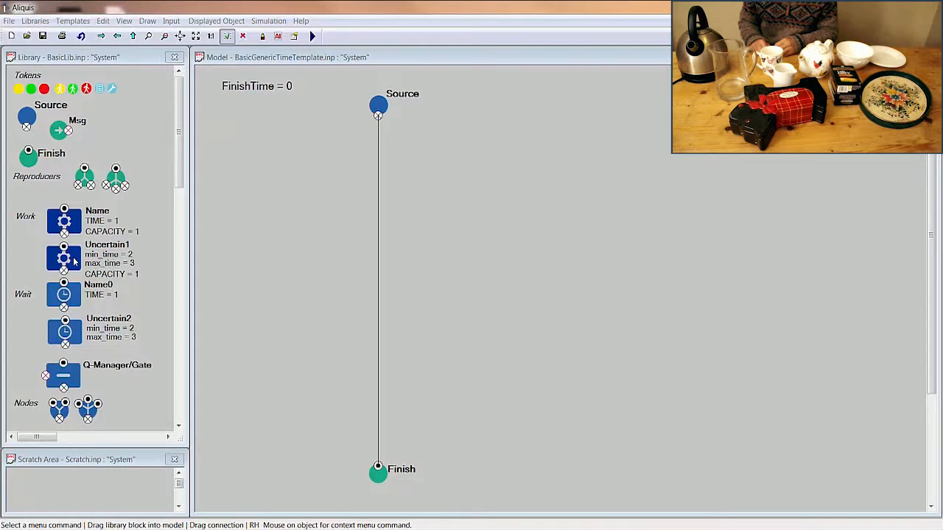
Add an uncertain-time Work block to the line just below Source and name it "Boil kettle".
left_click(74, 261)
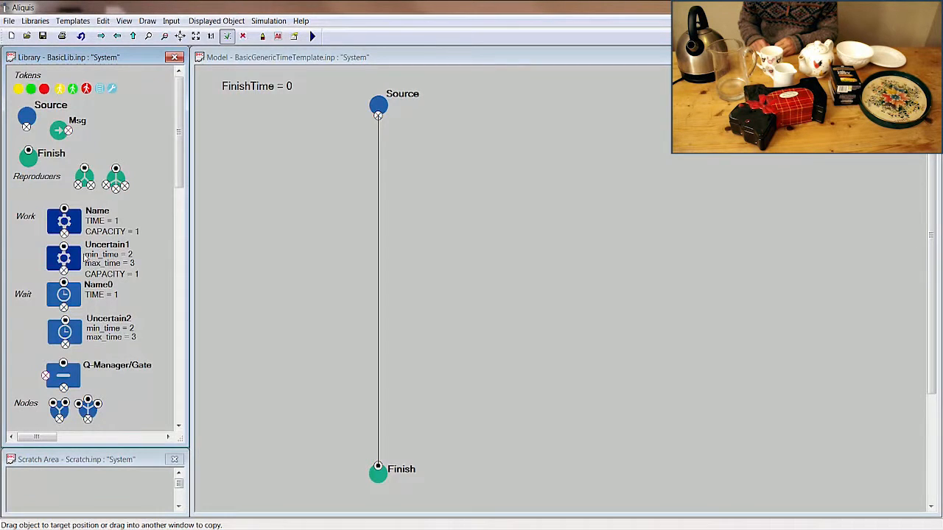
left_click_drag(84, 258, 380, 163)
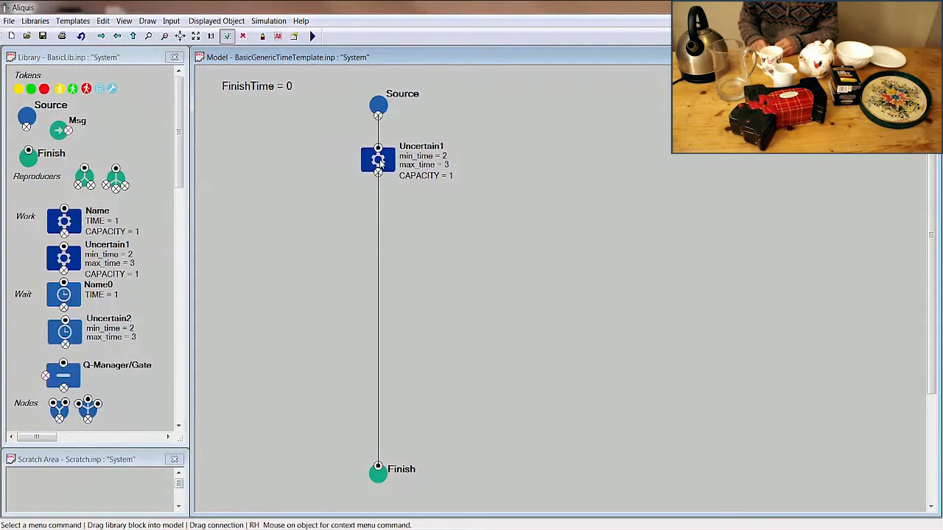
double_click(416, 149)
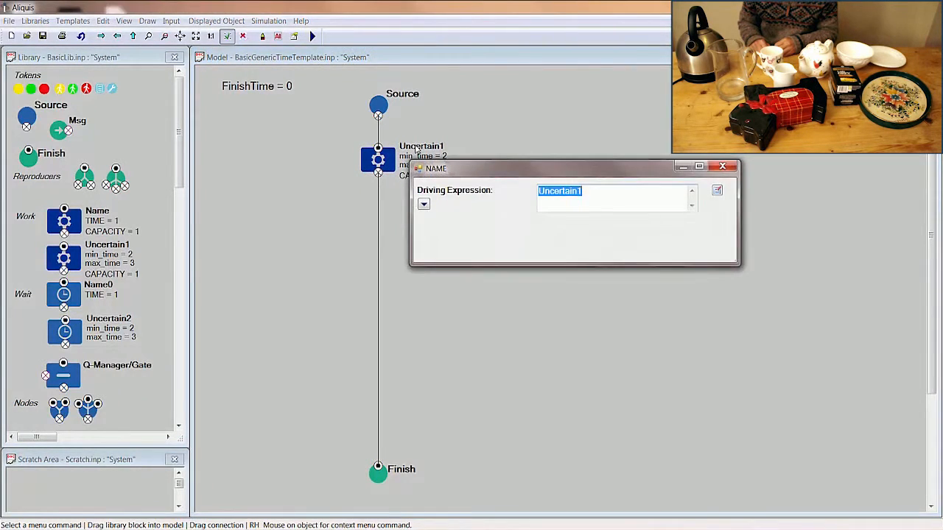
type("Boil kettle")
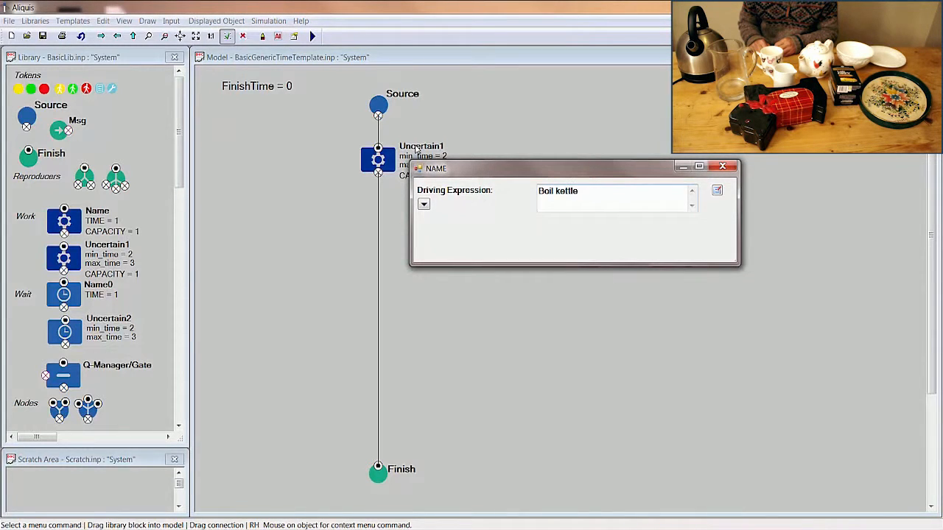
key("Return")
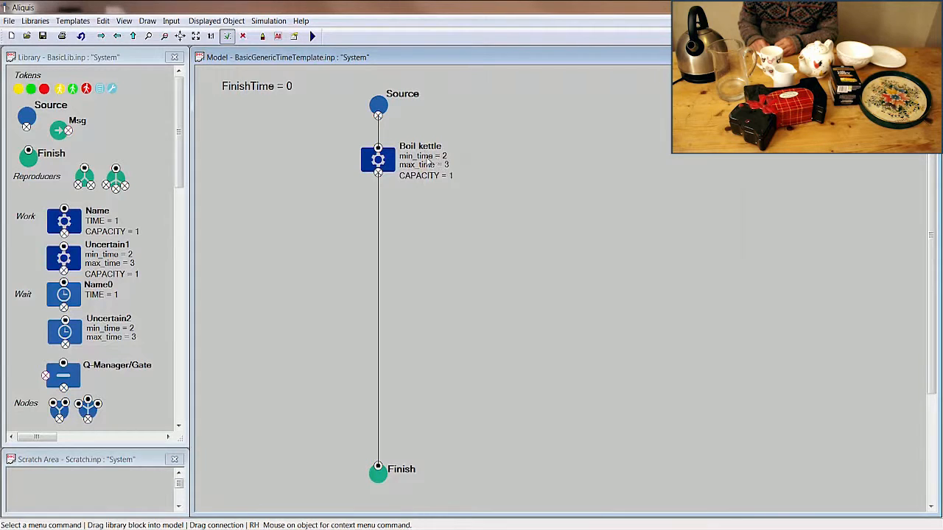
Set the Boil kettle block's min_time to 60 and max_time to 120.
double_click(430, 157)
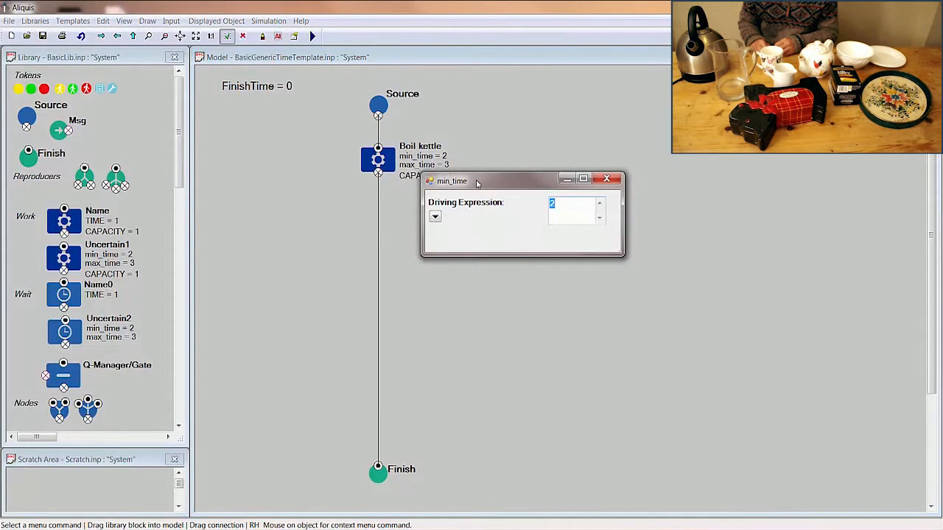
key("Return")
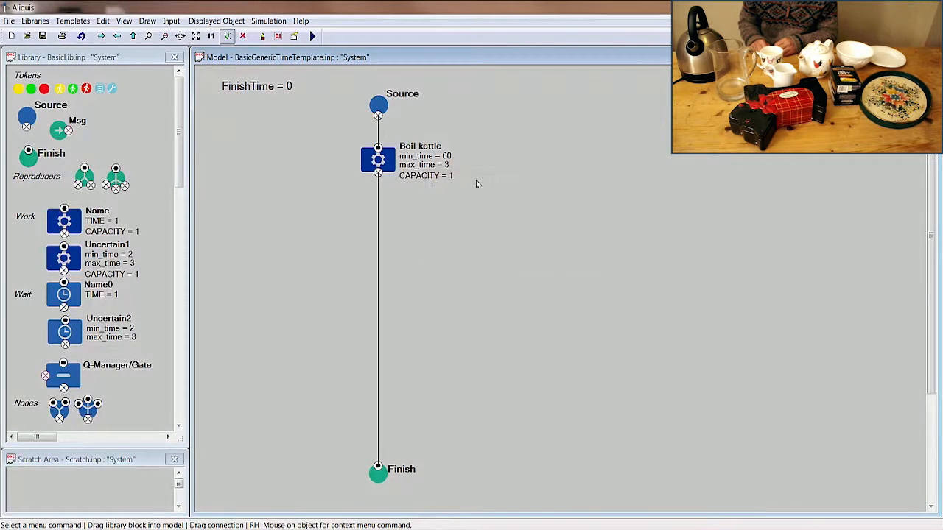
double_click(430, 167)
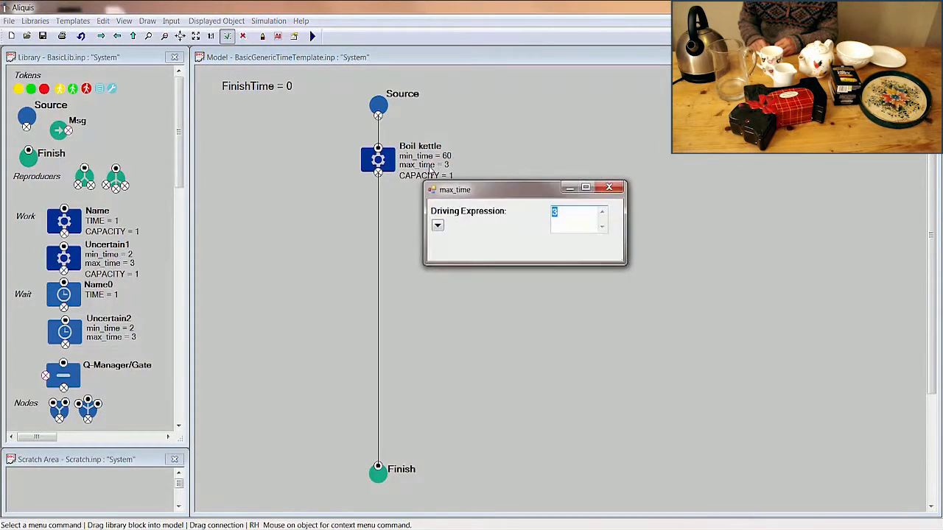
type("120")
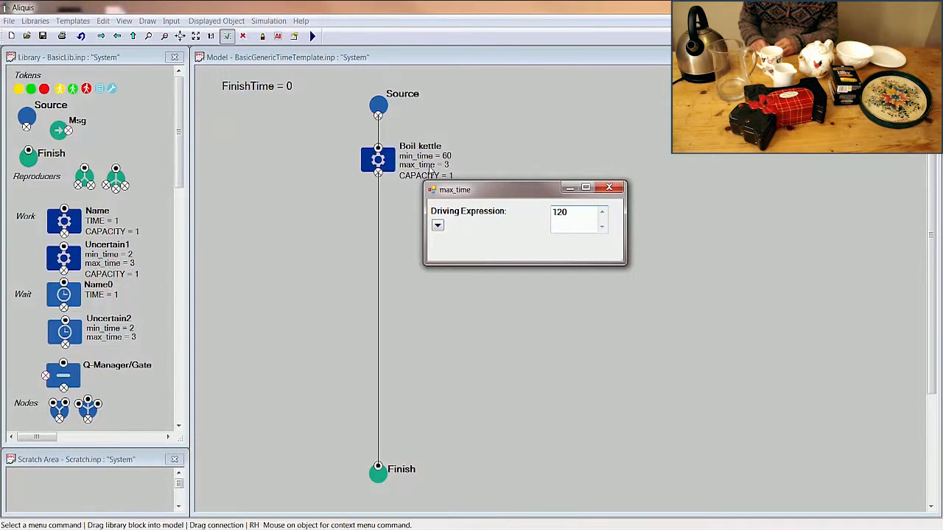
key("Return")
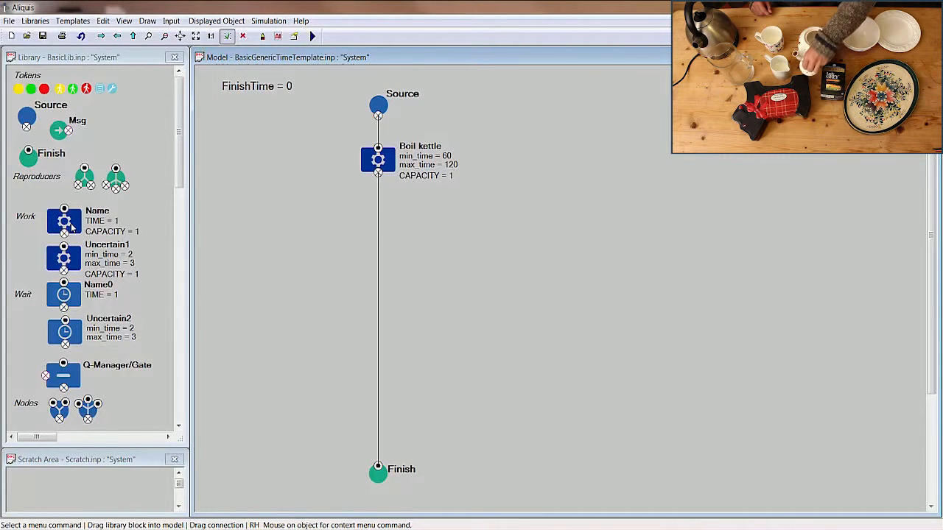
Add a fixed-time Work block to the line below Boil kettle and name it "Warm pot".
left_click_drag(72, 229, 382, 208)
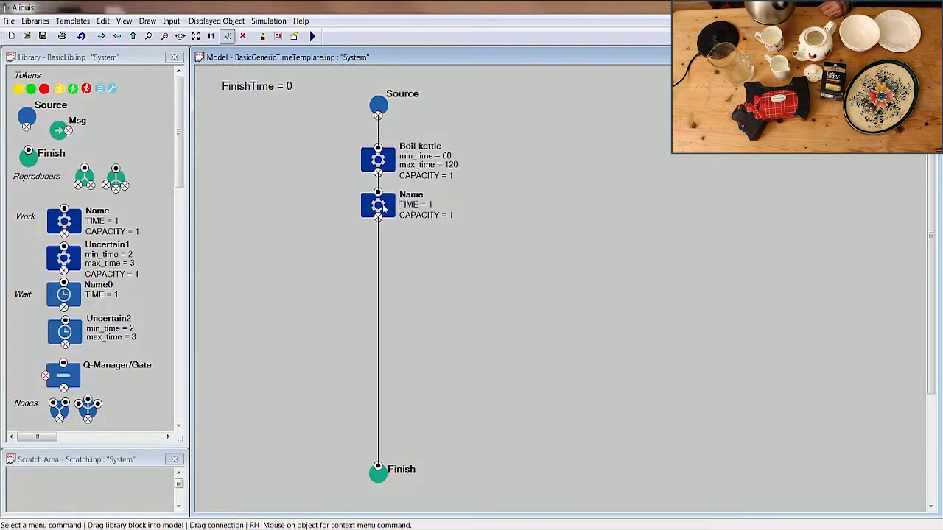
double_click(455, 209)
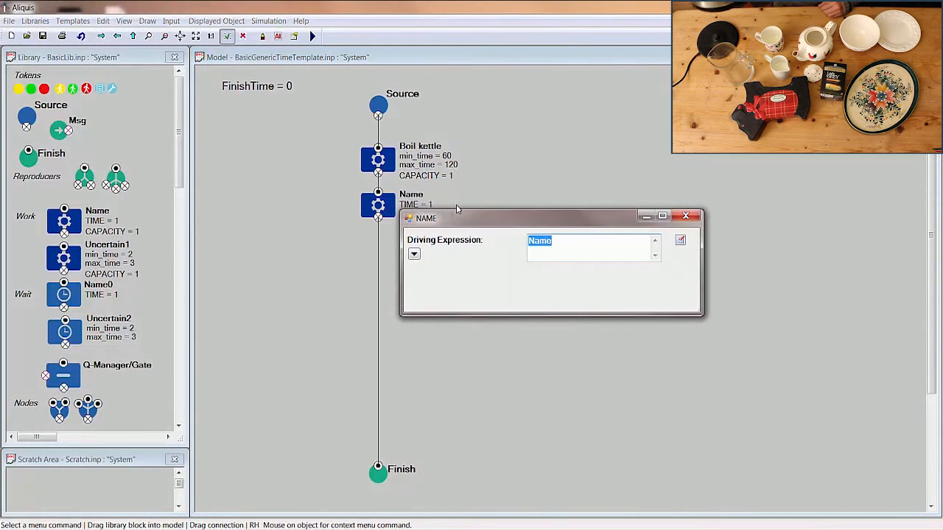
type("Warm pot")
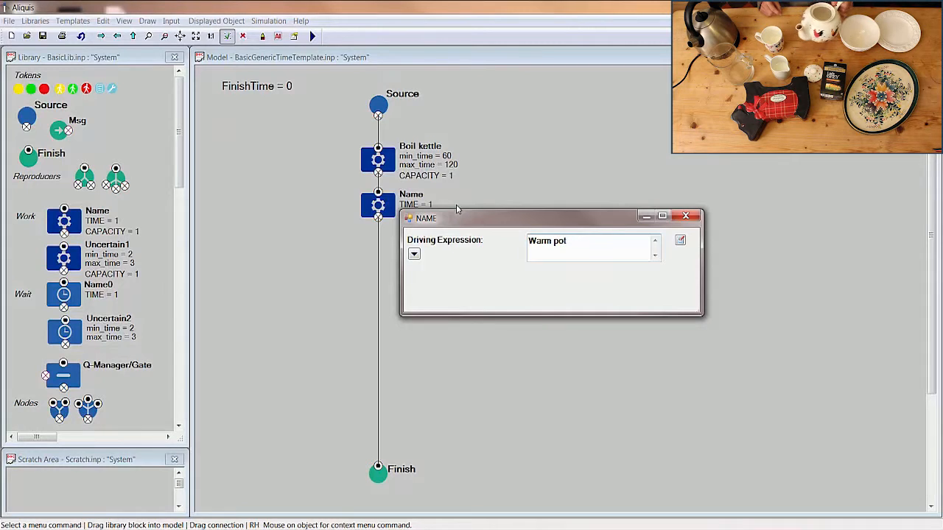
key("Return")
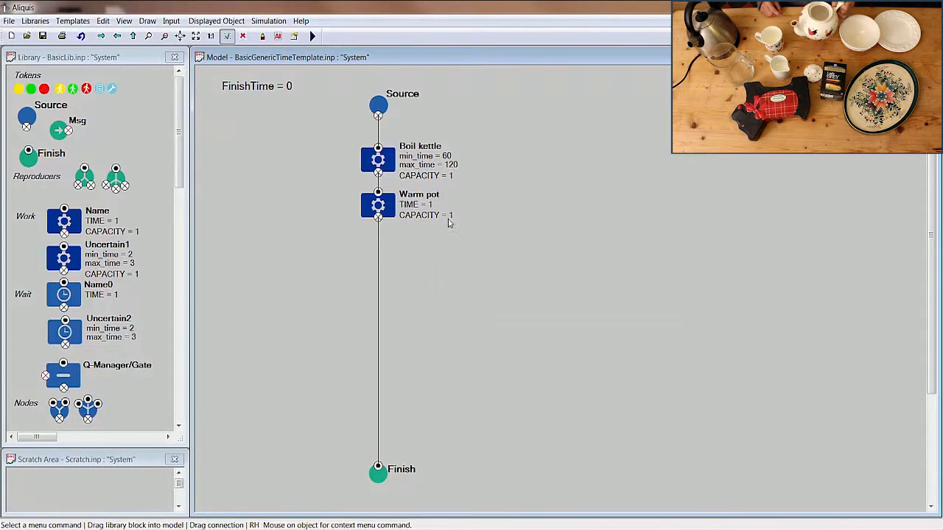
Set the Warm pot block's TIME to 30.
double_click(411, 210)
type("30")
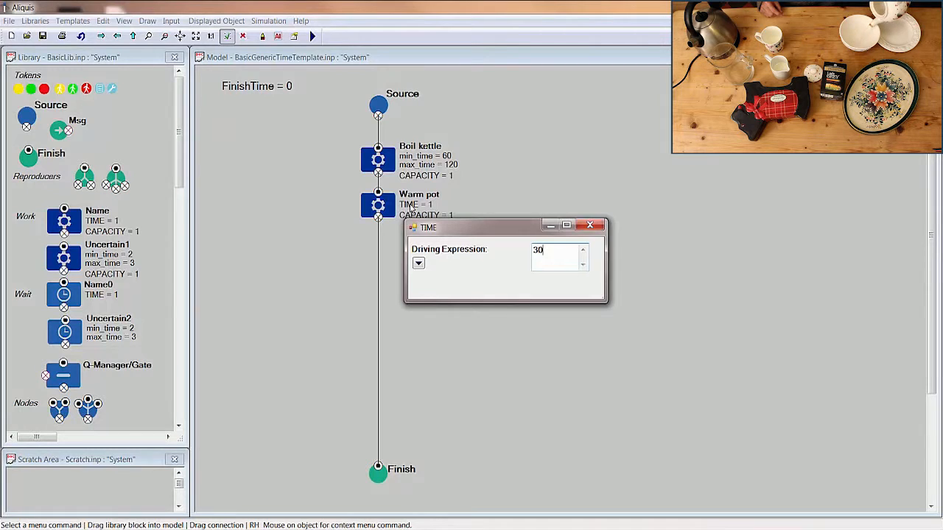
key("Return")
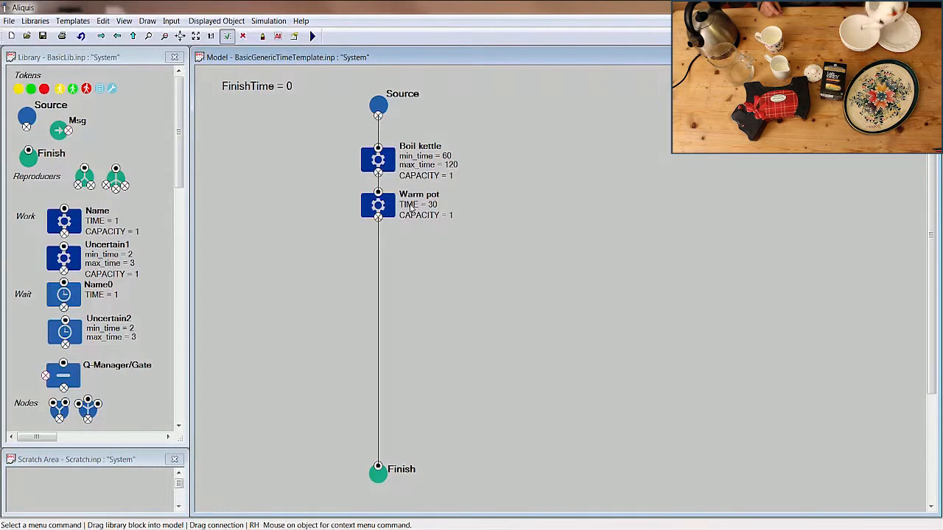
Add an uncertain-time Work block to the line below Warm pot and name it "Brew".
left_click_drag(70, 264, 382, 253)
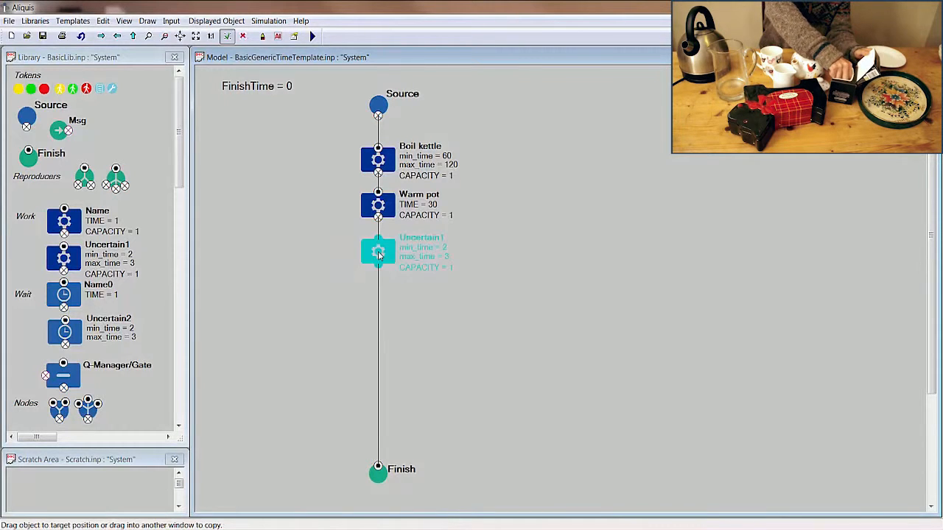
double_click(417, 242)
type("Brew")
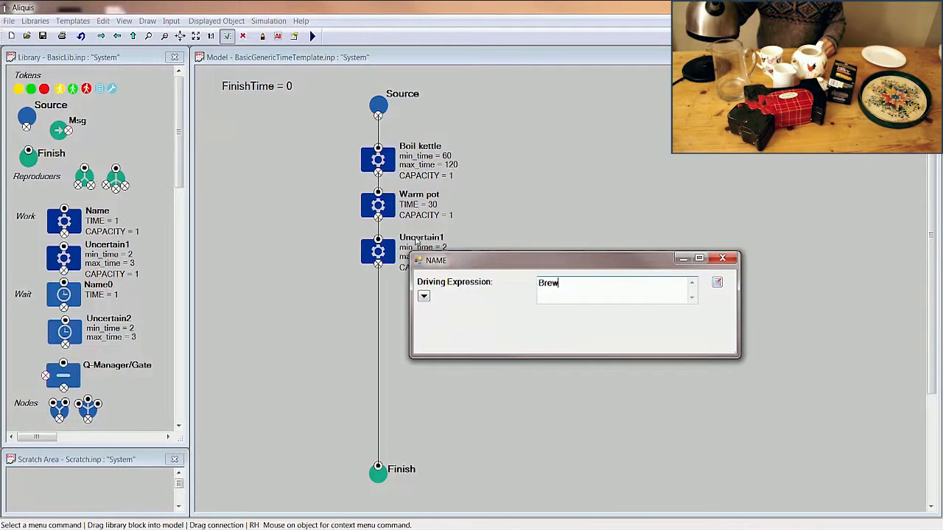
key("Return")
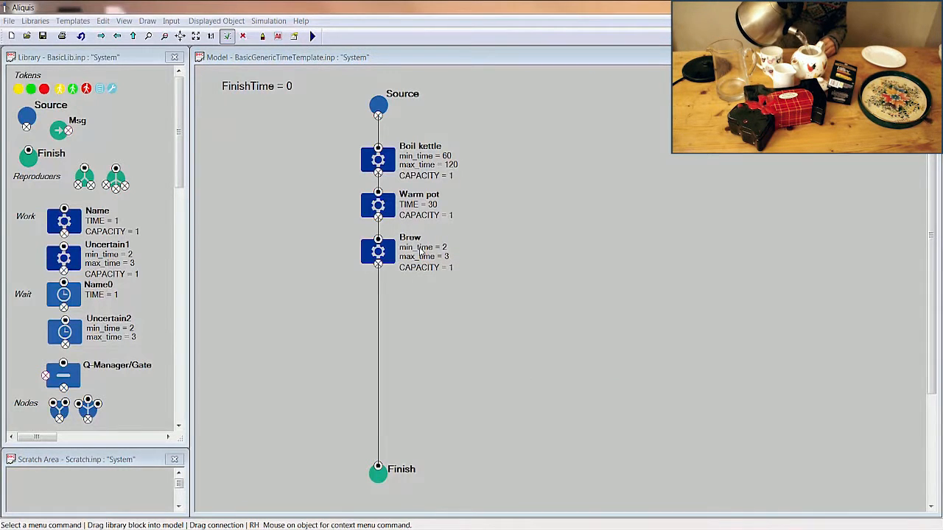
Set the Brew block's min_time to 120 and max_time to 180.
double_click(421, 249)
type("120")
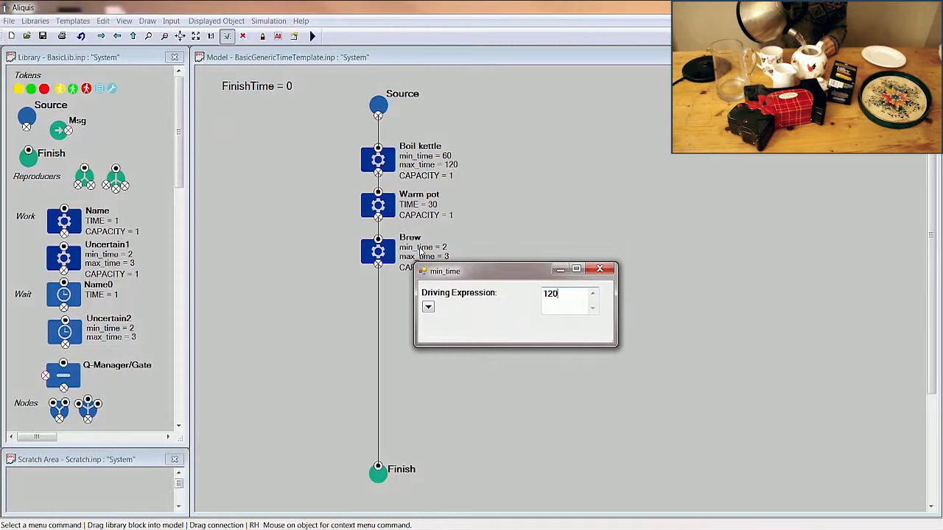
key("Return")
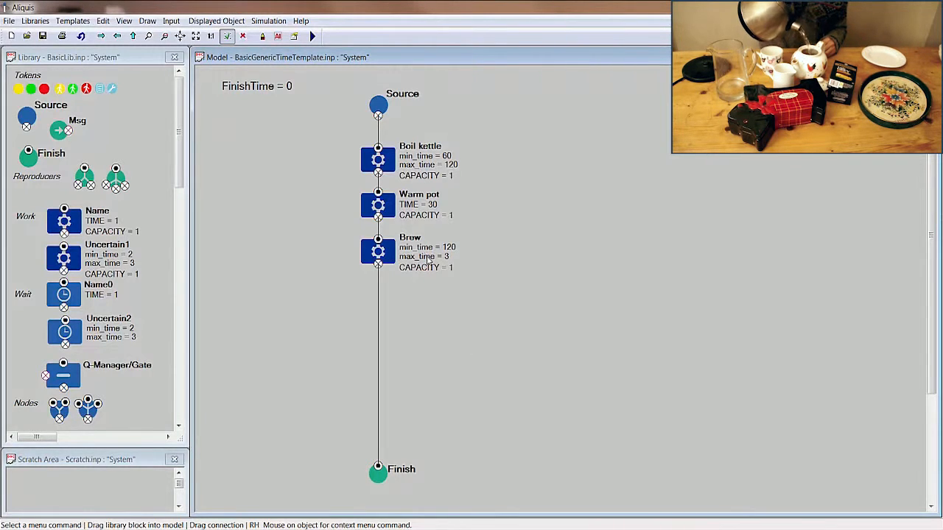
double_click(426, 257)
type("180")
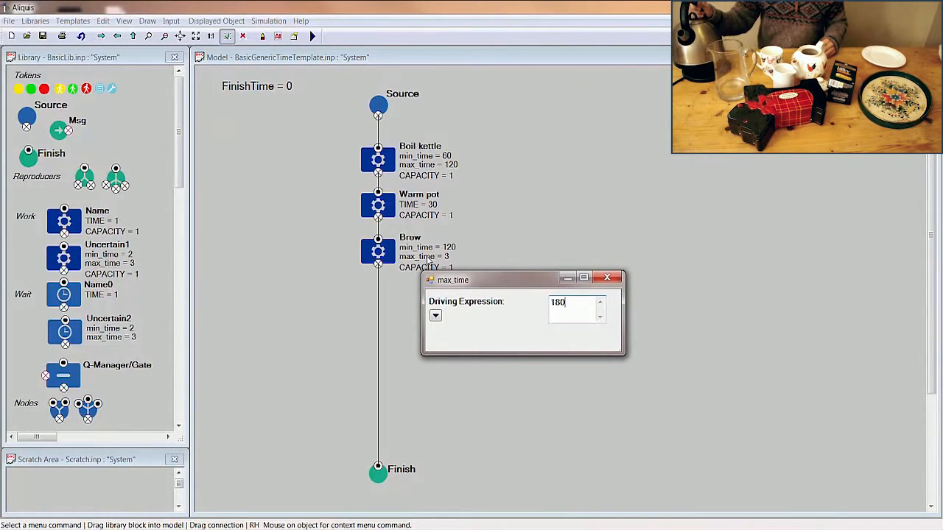
key("Return")
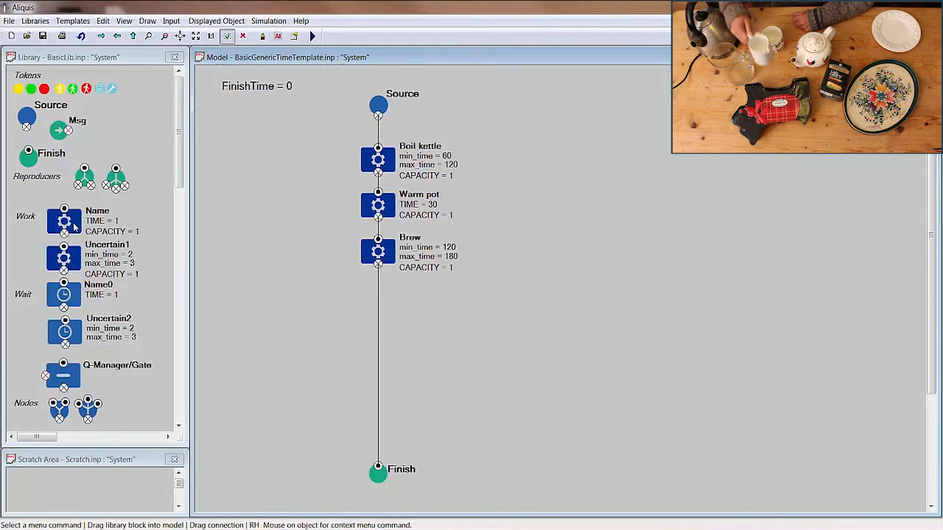
Add a fixed-time Work block to the line below Brew and name it "Make tea tray".
left_click_drag(74, 226, 380, 307)
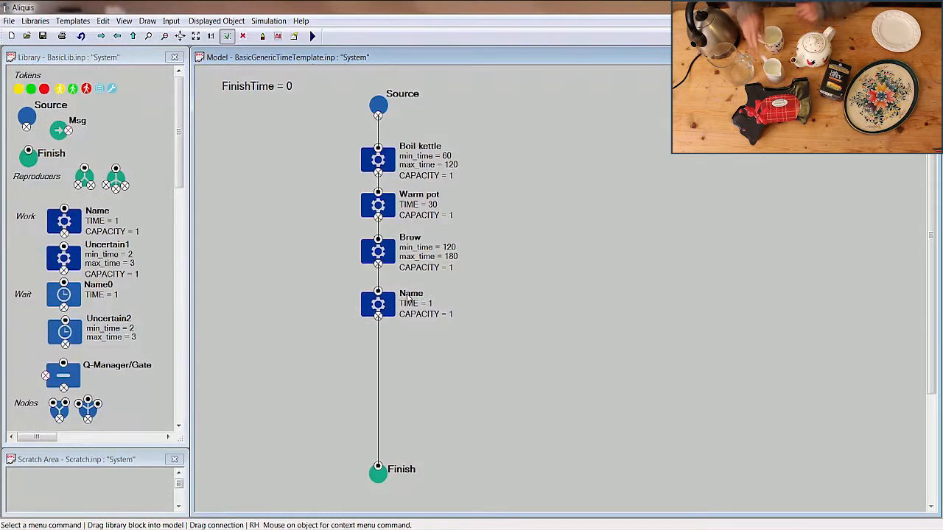
double_click(410, 297)
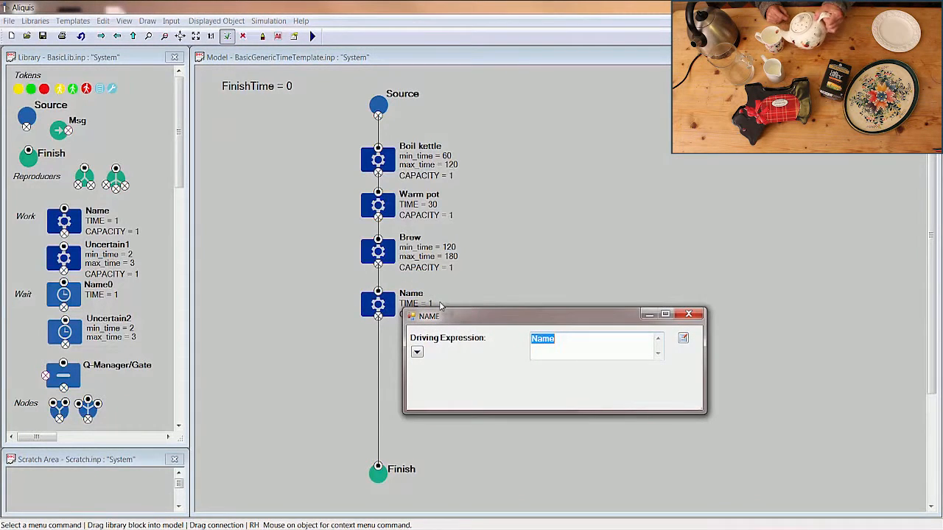
type("Make tea tray")
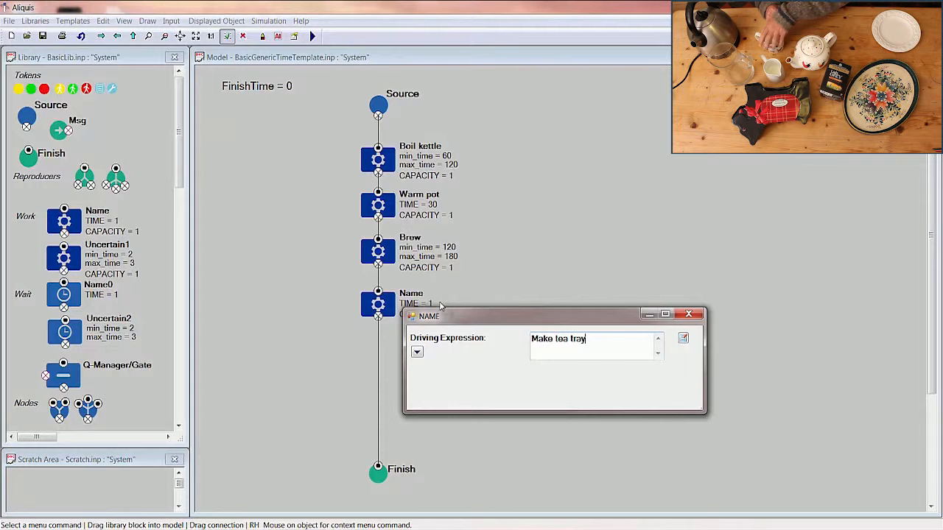
key("Return")
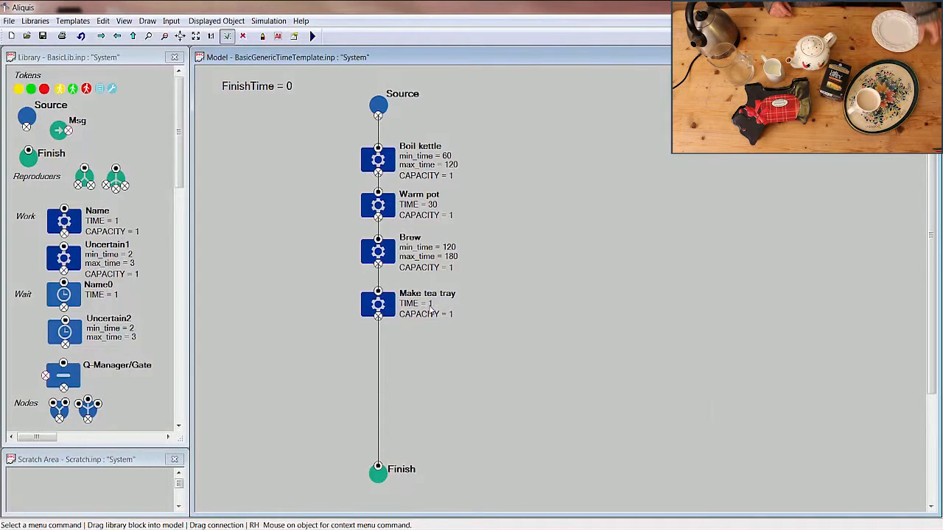
Set the Make tea tray block's TIME to 30.
double_click(430, 308)
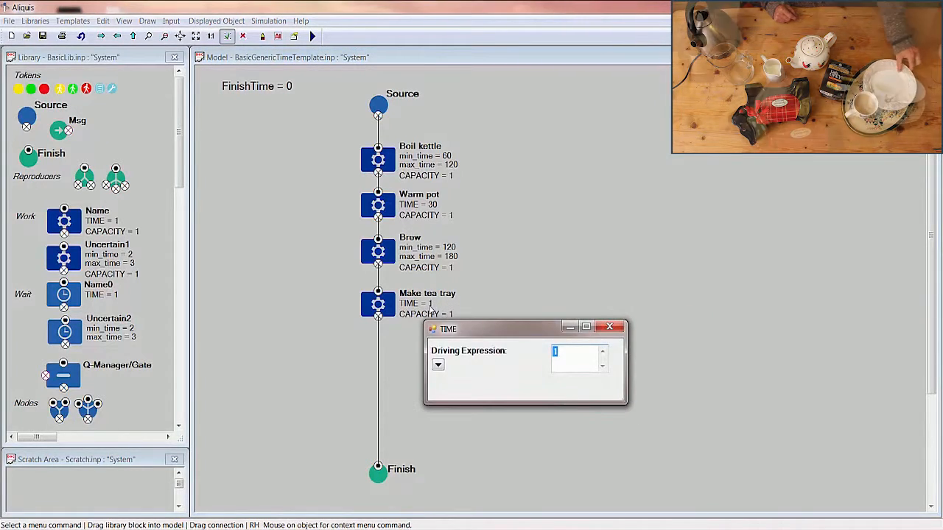
type("30")
key("Return")
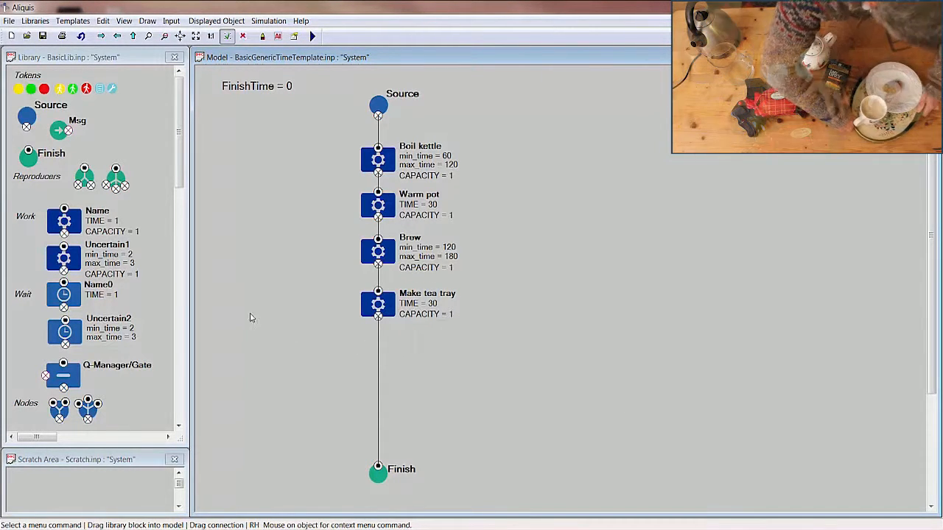
Add an uncertain-time Work block to the line below Make tea tray and name it "Deliver".
left_click_drag(64, 258, 378, 355)
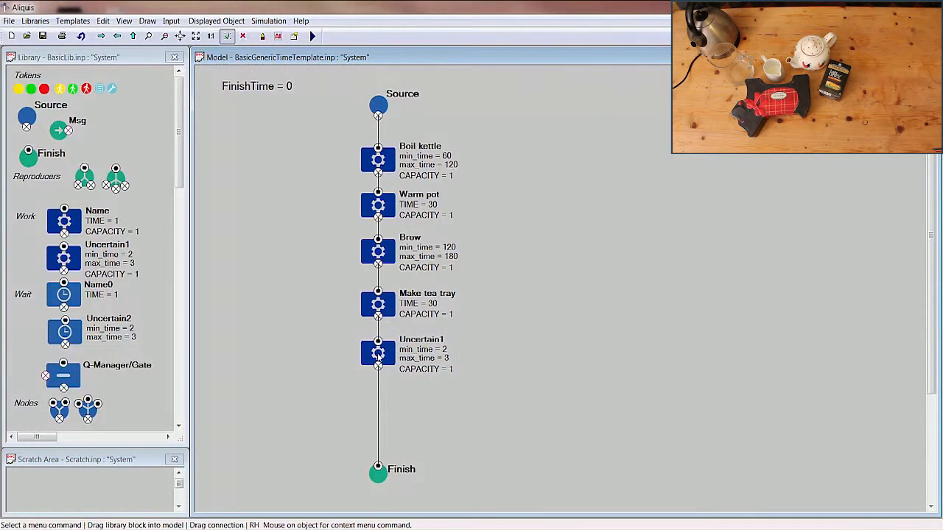
double_click(423, 344)
type("D")
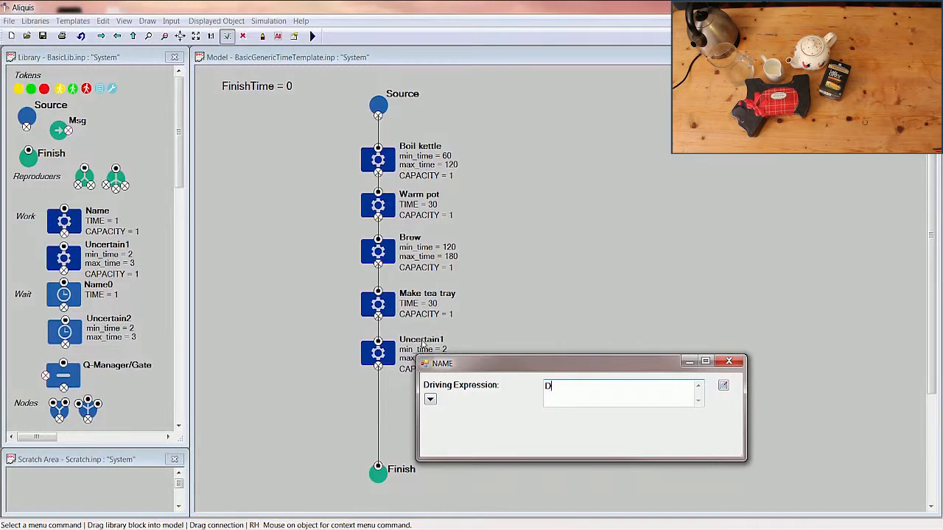
type("eliver")
key("Return")
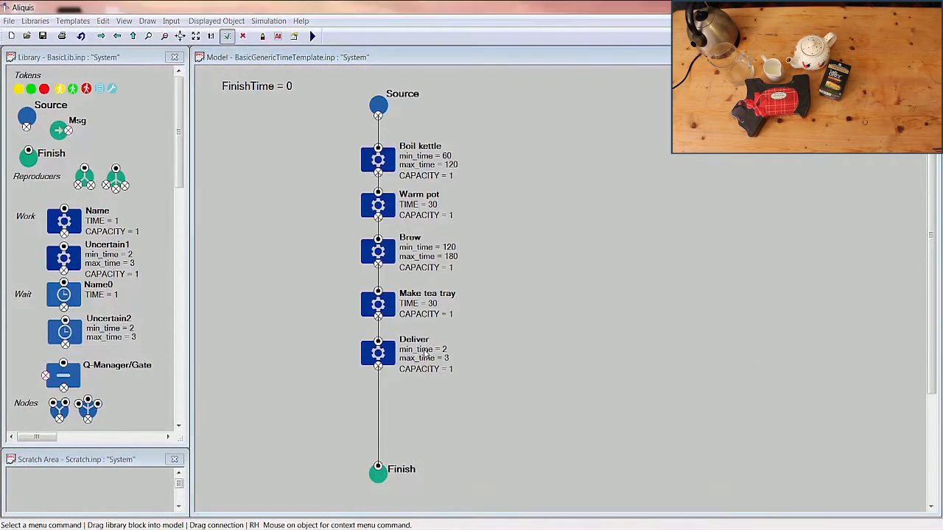
Set the Deliver block's min_time to 30 and max_time to 60.
double_click(426, 351)
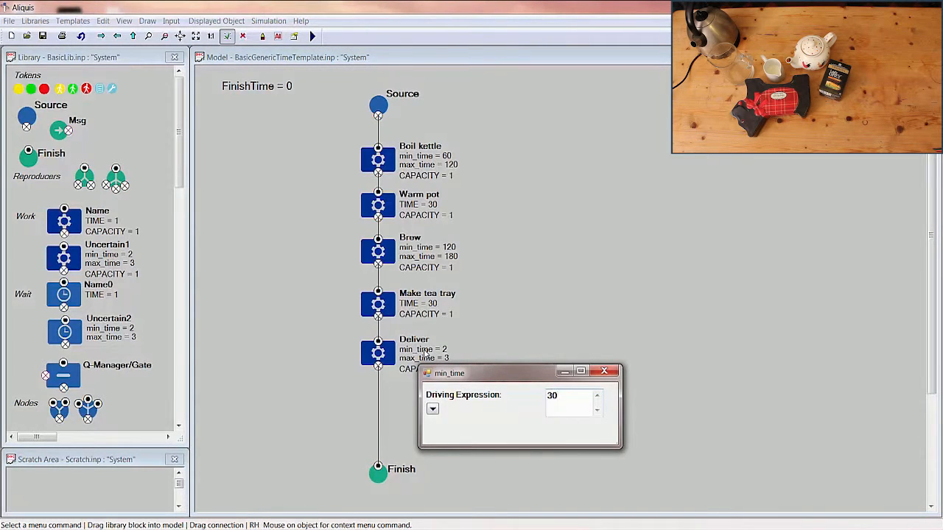
key("Return")
double_click(425, 358)
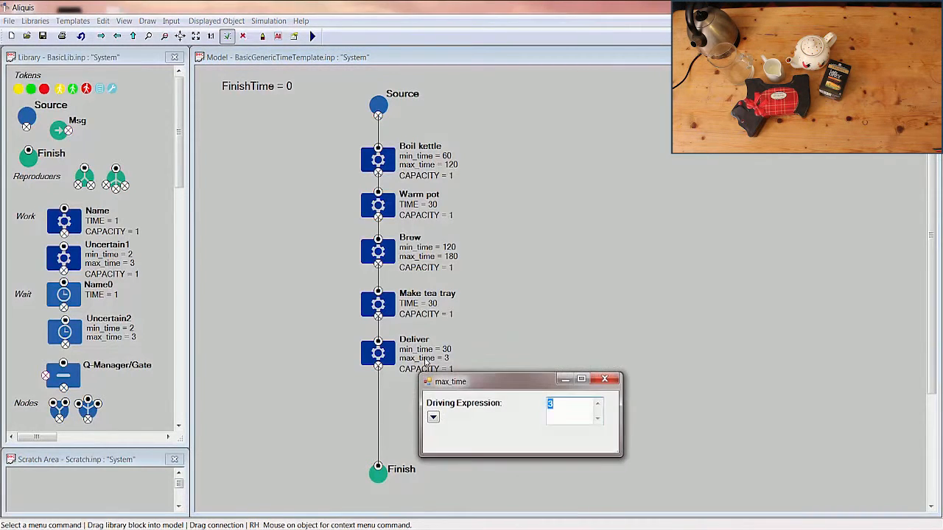
type("60")
key("Return")
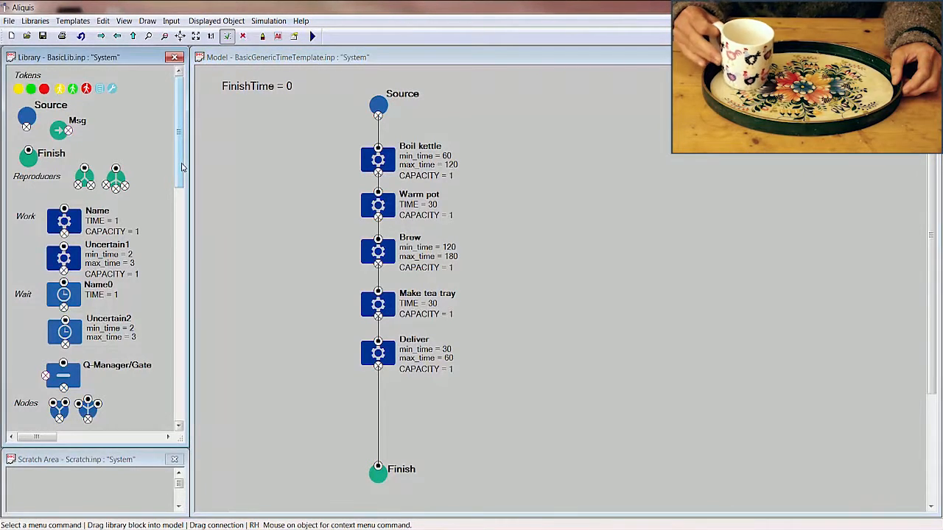
Insert a Risk block between Deliver and Finish, and route its Fail output around the work blocks back to Boil kettle's input.
left_click_drag(182, 168, 206, 288)
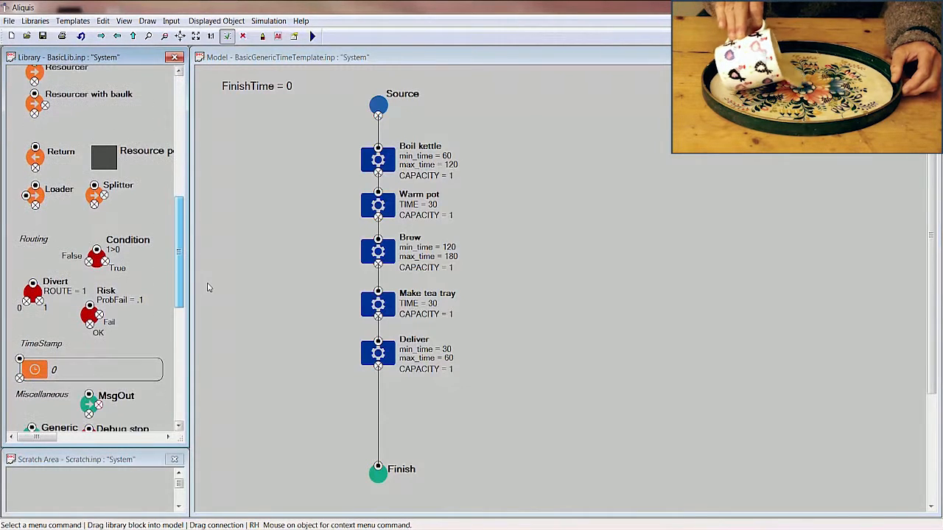
left_click_drag(89, 315, 378, 429)
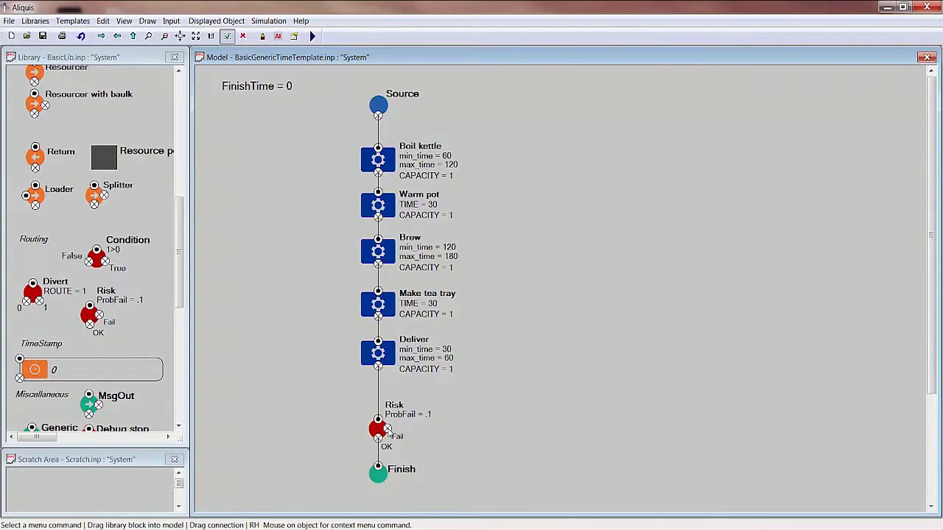
left_click_drag(388, 433, 379, 148)
left_click_drag(379, 149, 378, 148)
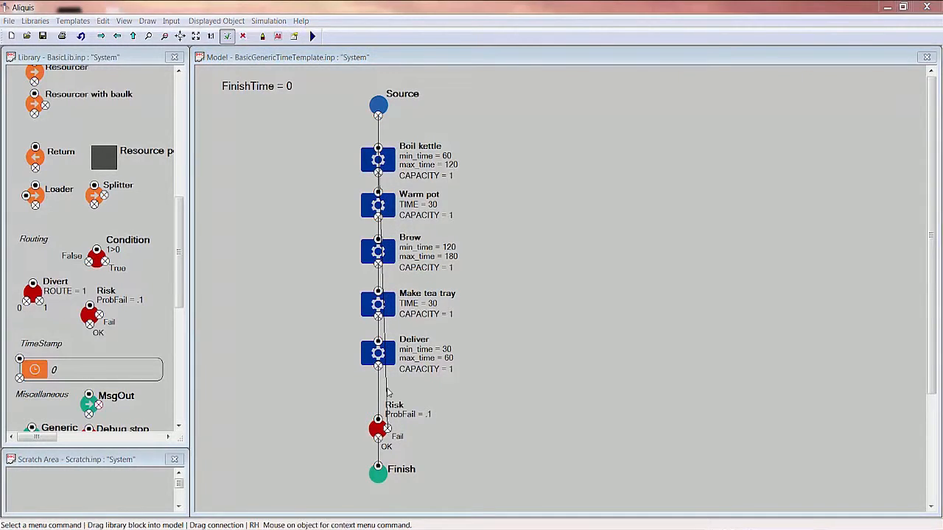
left_click_drag(386, 393, 564, 434)
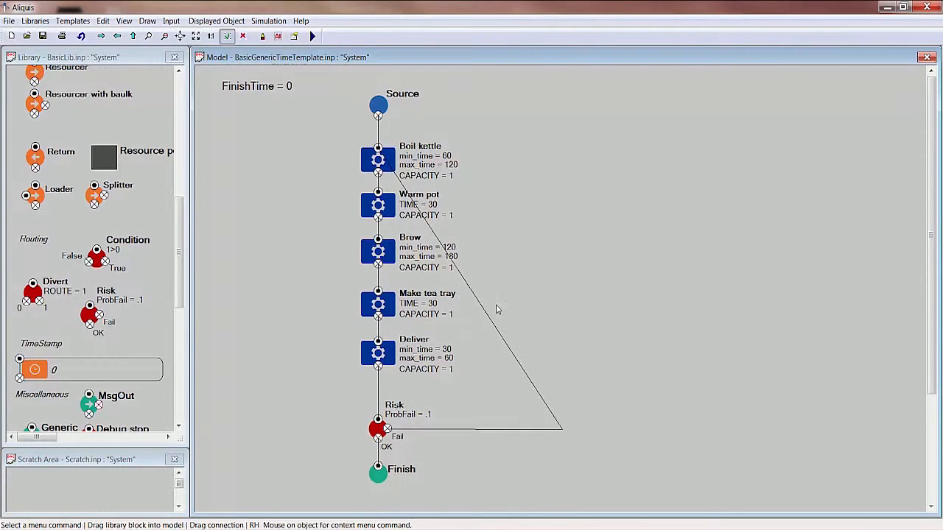
left_click_drag(480, 305, 567, 109)
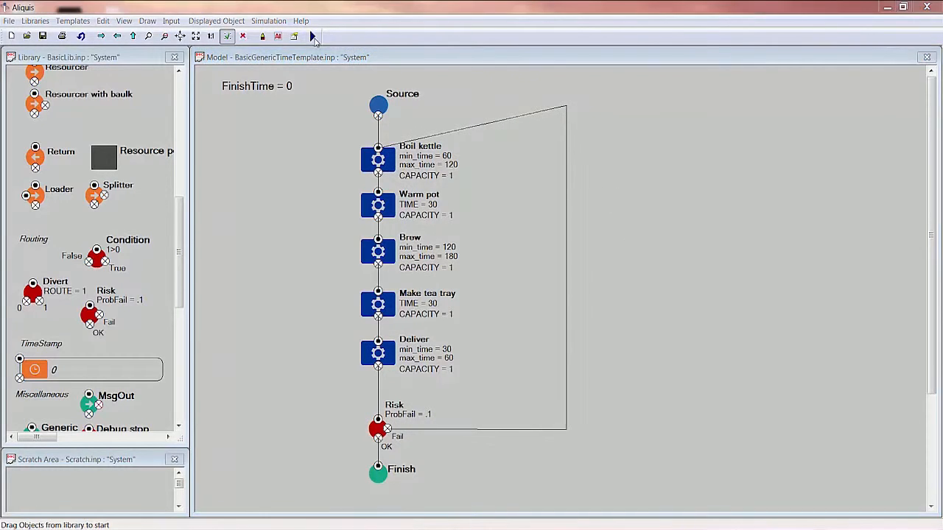
Start the solver and step the simulation by time until the token reaches Finish.
left_click(313, 37)
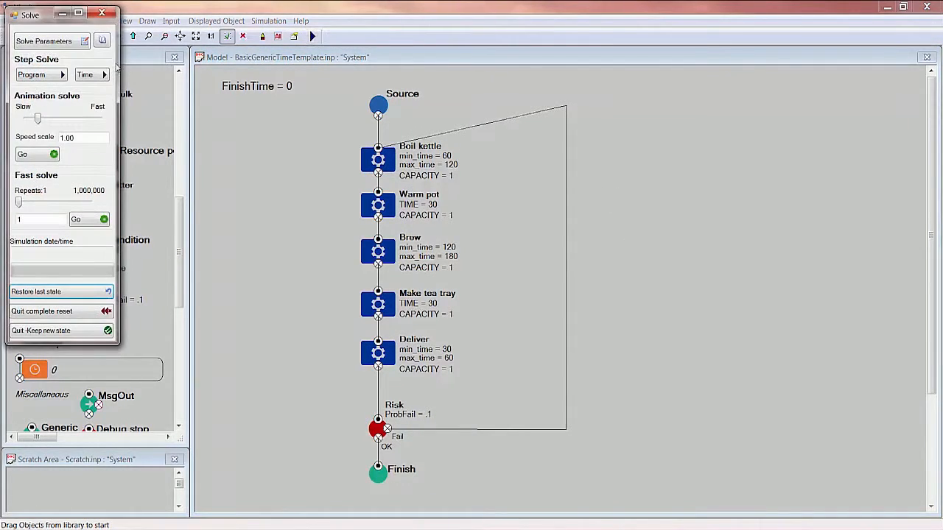
left_click(86, 75)
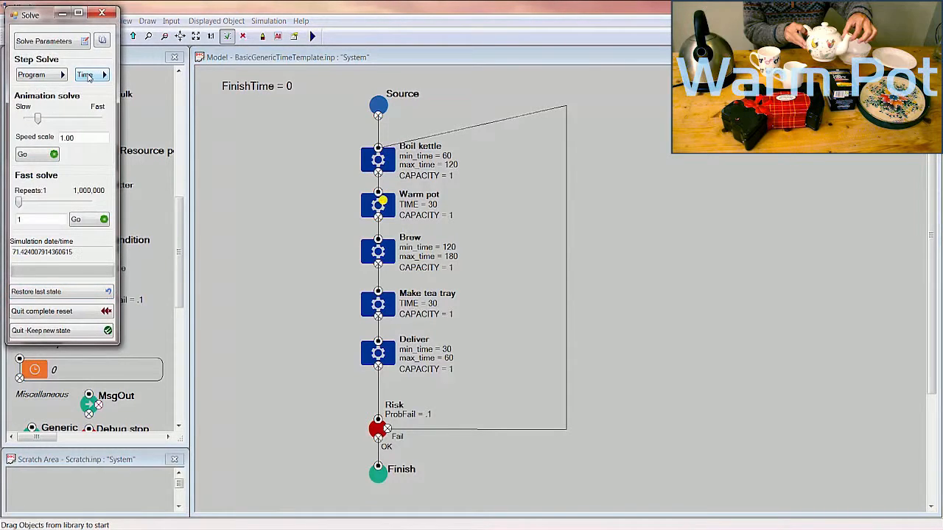
left_click(86, 75)
left_click(87, 75)
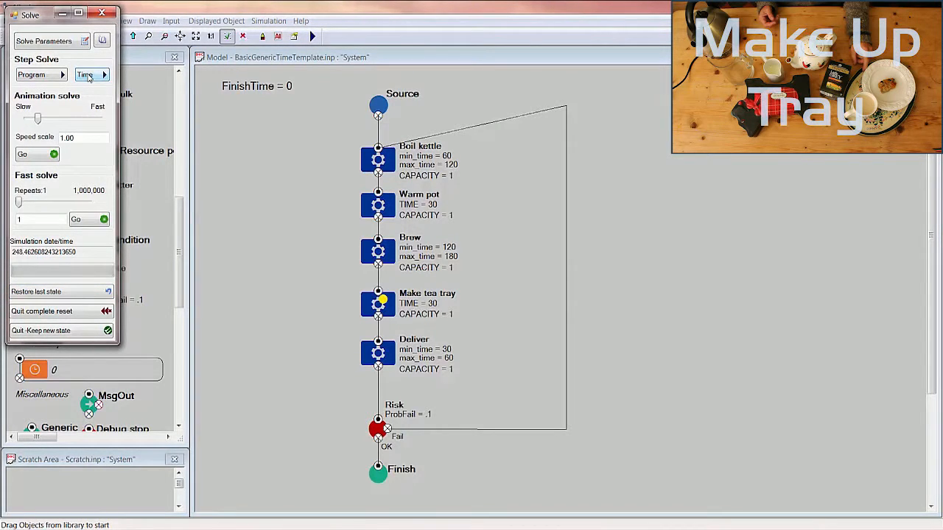
left_click(86, 75)
left_click(87, 75)
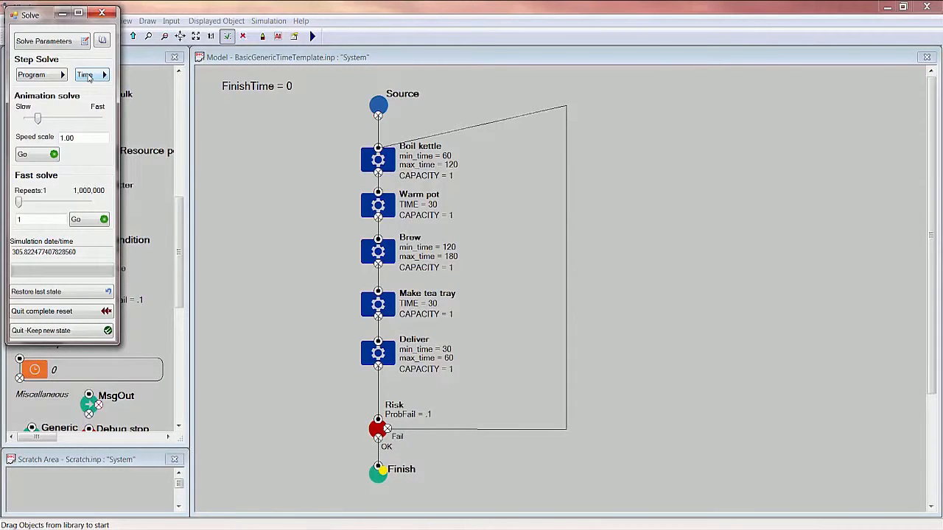
Restore the last state, step a second run by time through to Finish, and restore the state again.
left_click(44, 291)
left_click(83, 77)
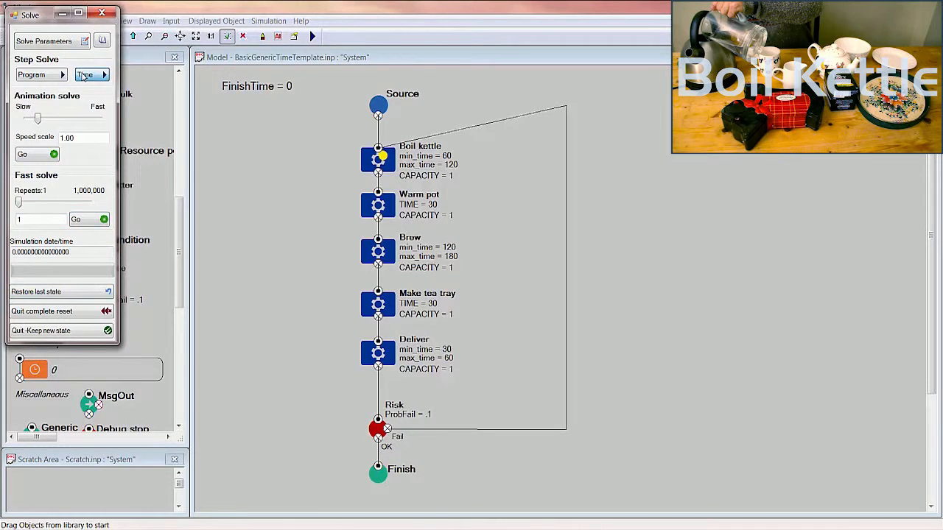
left_click(83, 77)
left_click(83, 76)
left_click(83, 77)
left_click(84, 76)
left_click(83, 76)
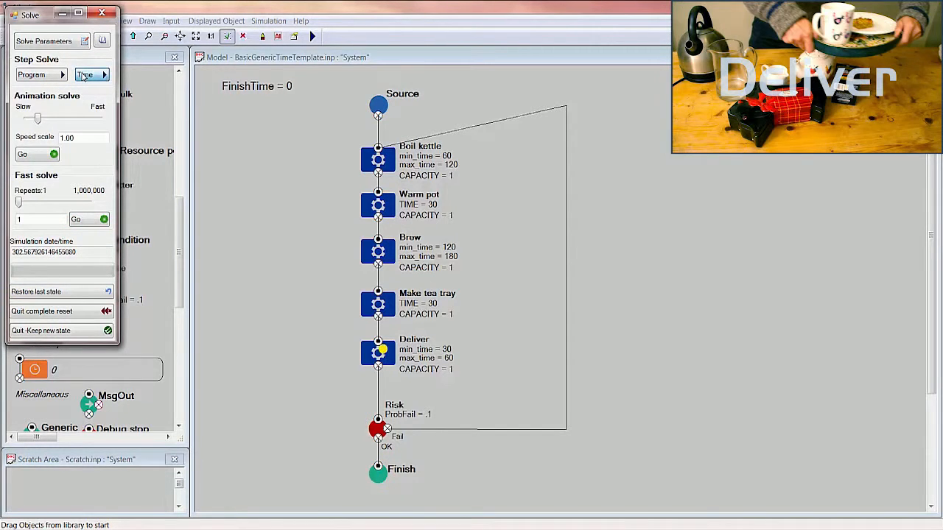
left_click(85, 76)
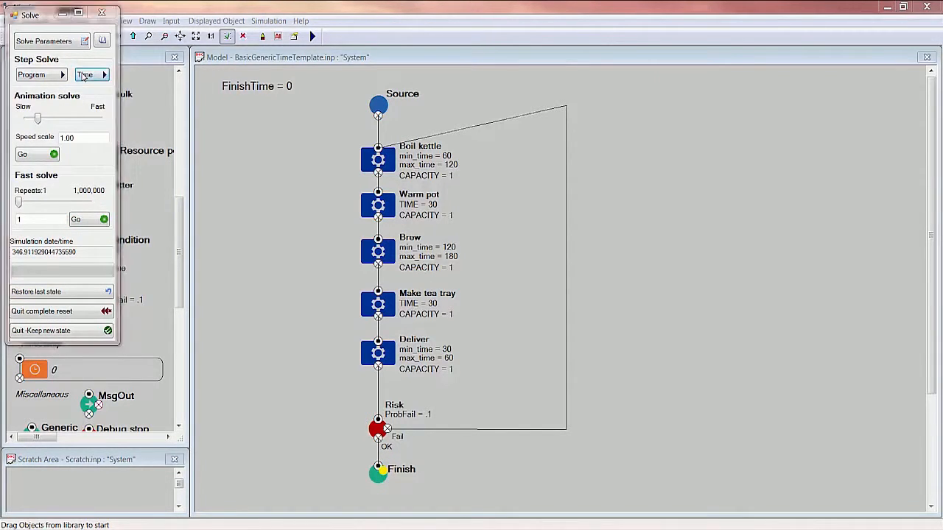
left_click(91, 210)
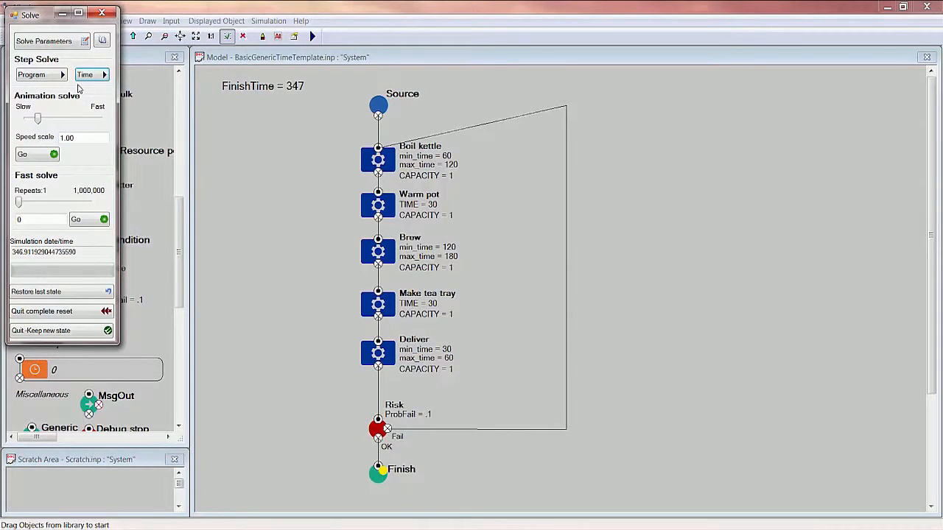
left_click(61, 292)
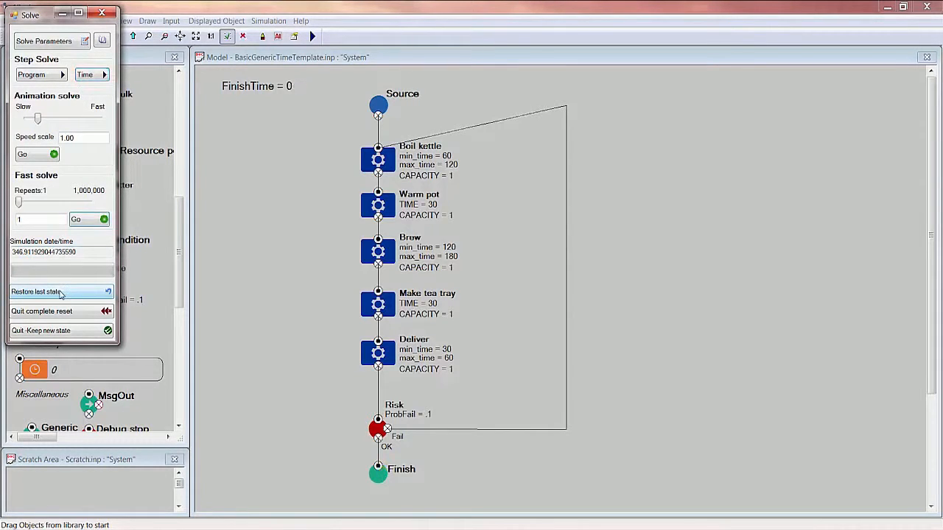
Check that FinishTime is set to be recorded, and run a fast solve with 1584 repeats.
double_click(235, 89)
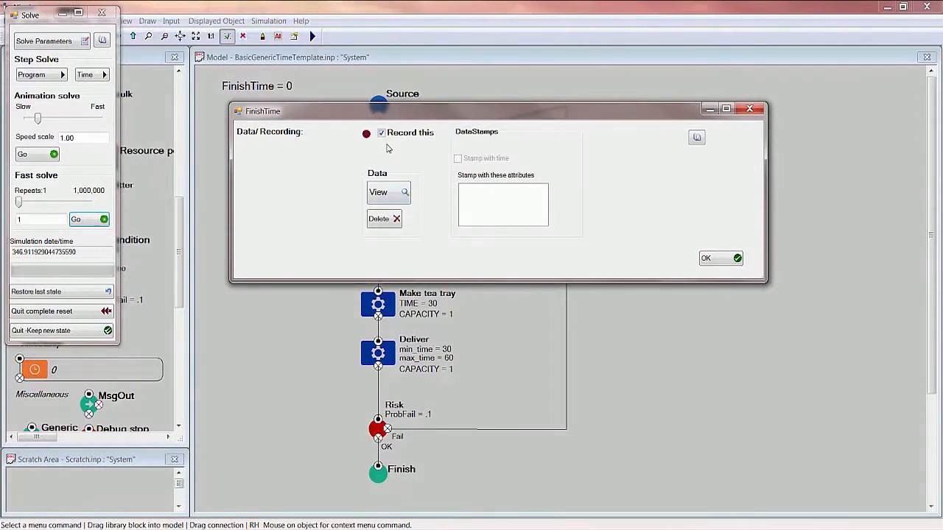
left_click(708, 259)
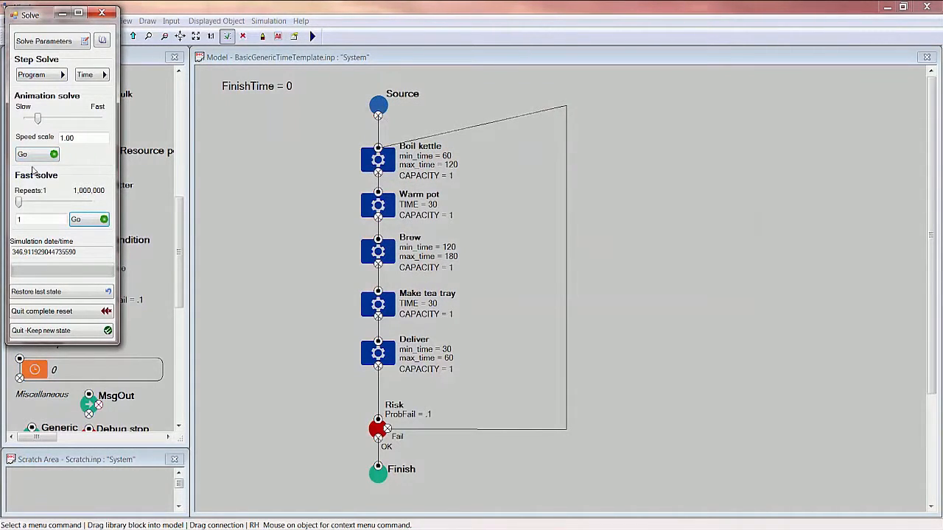
left_click_drag(19, 202, 53, 204)
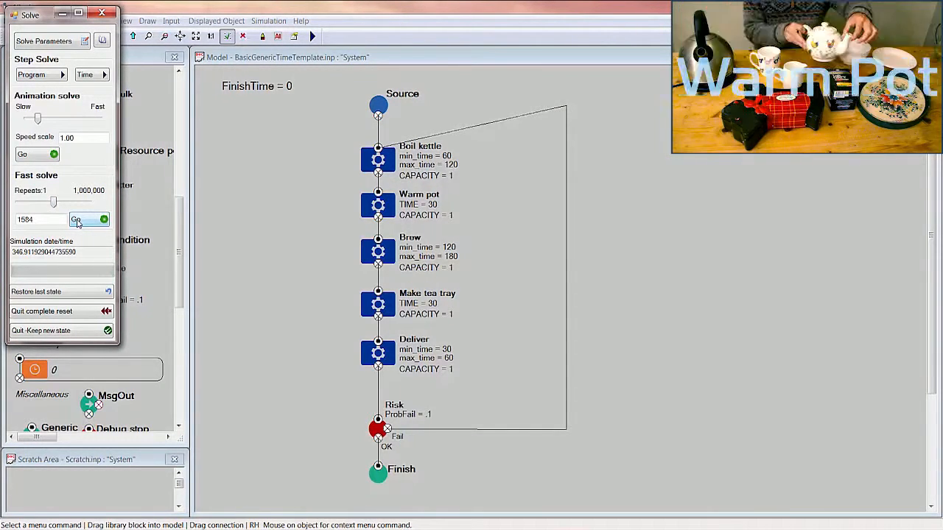
left_click(76, 221)
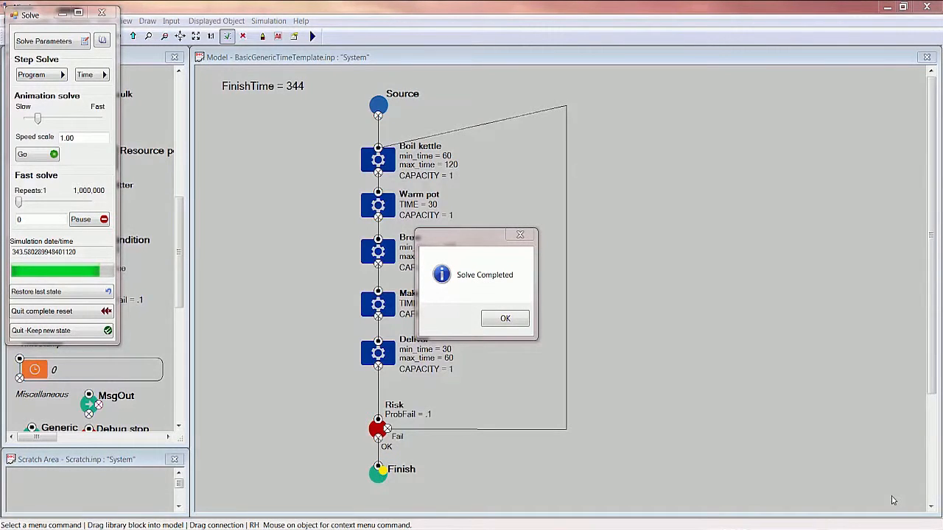
left_click(505, 319)
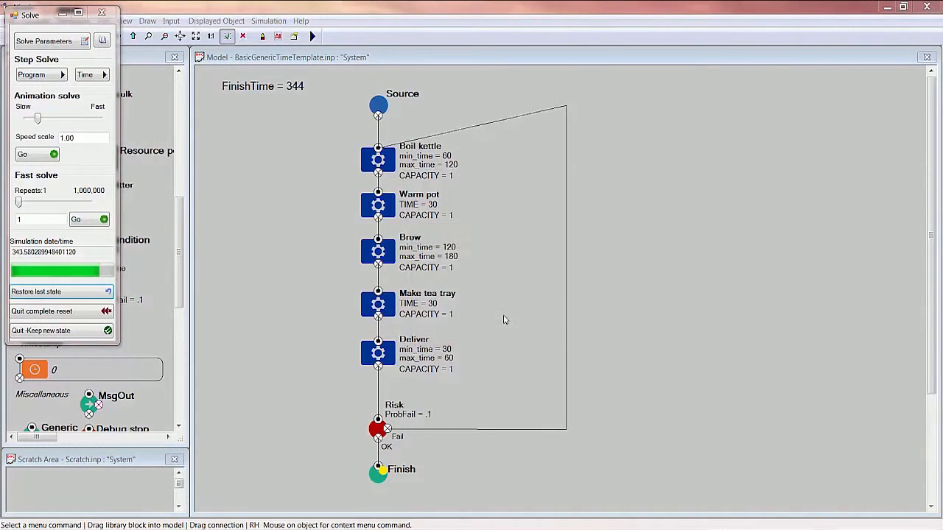
View the recorded FinishTime data and plot it as a frequency chart.
double_click(281, 88)
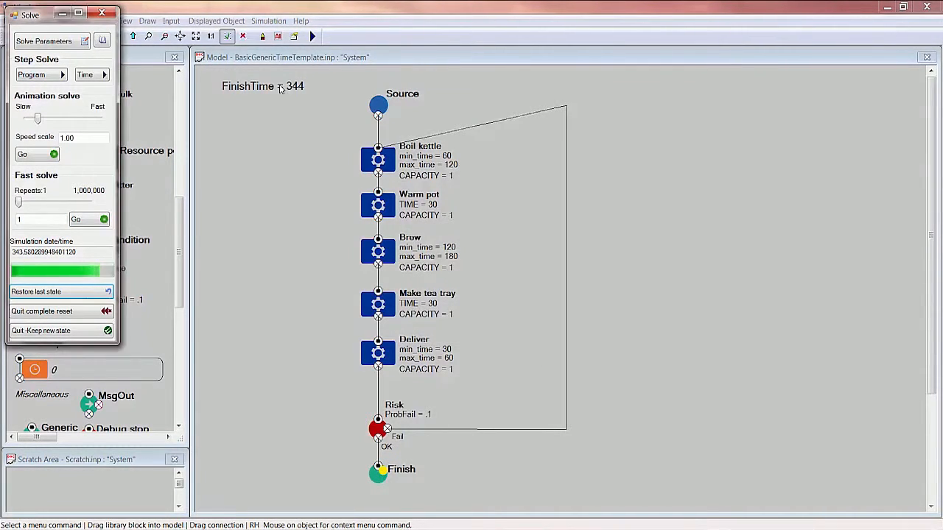
left_click(433, 191)
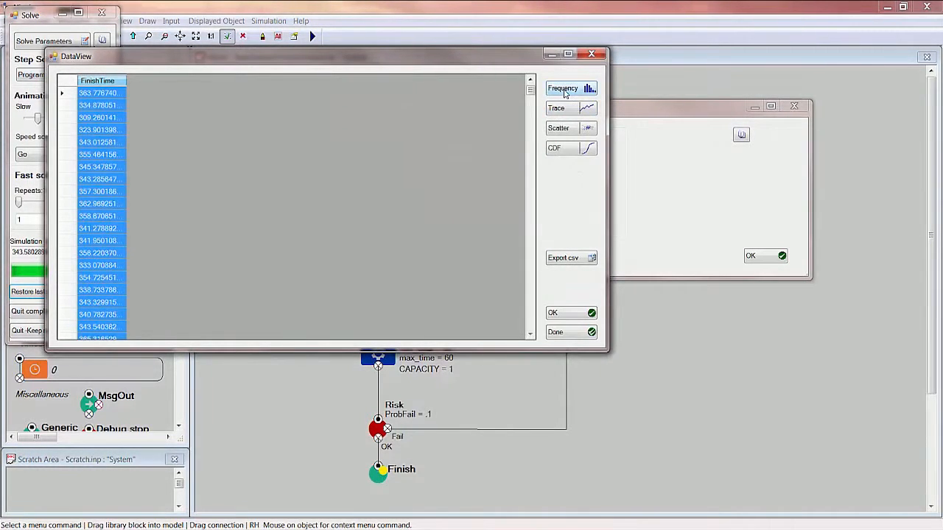
left_click(565, 90)
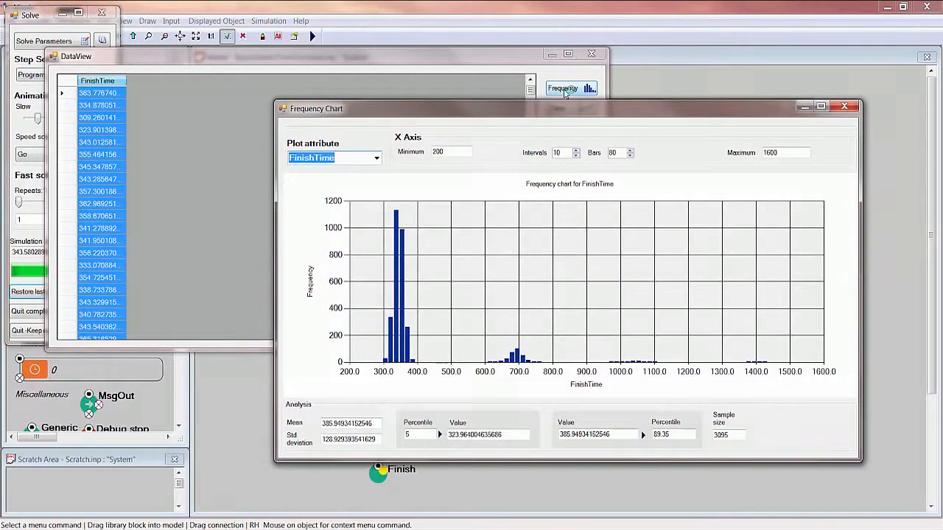